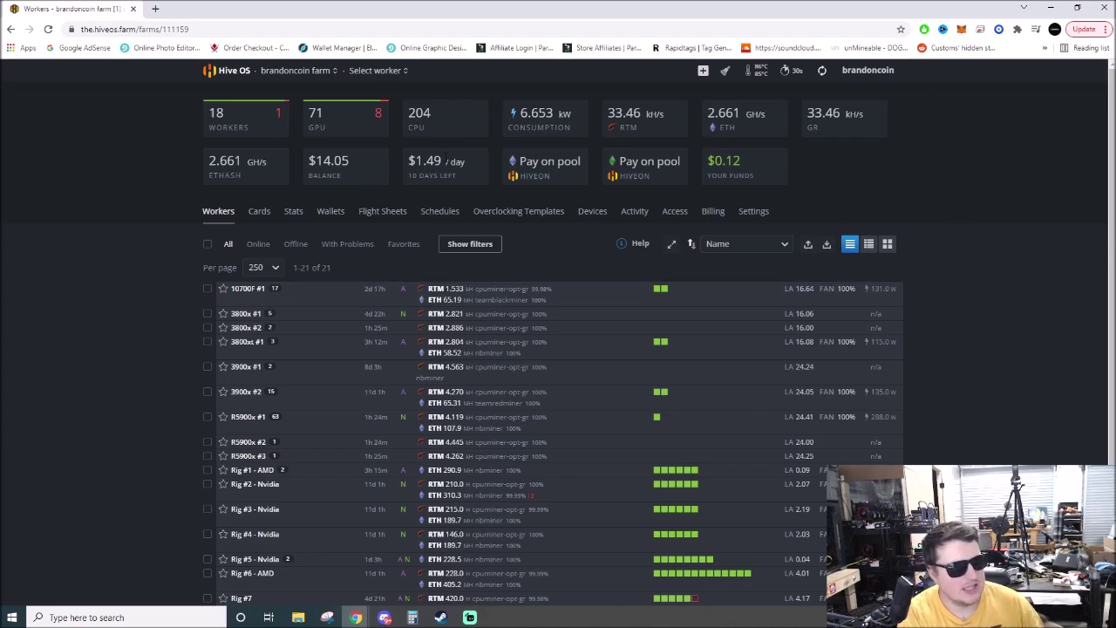
# - Open the form for creating a new farm from the farms overview and close it without saving
pyautogui.click(235, 73)
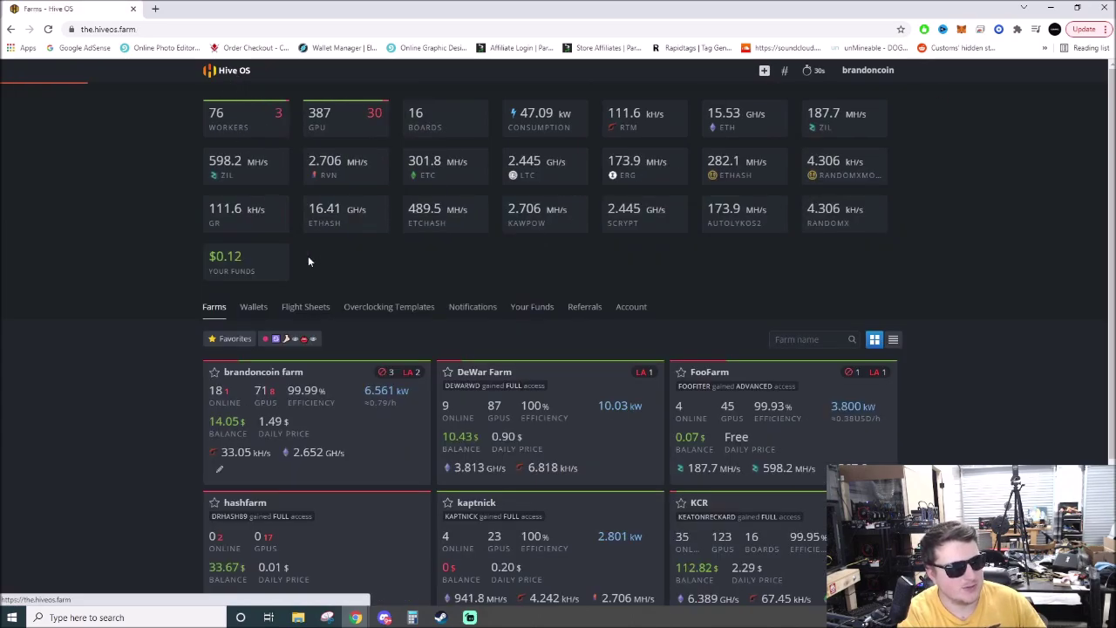
pyautogui.click(340, 410)
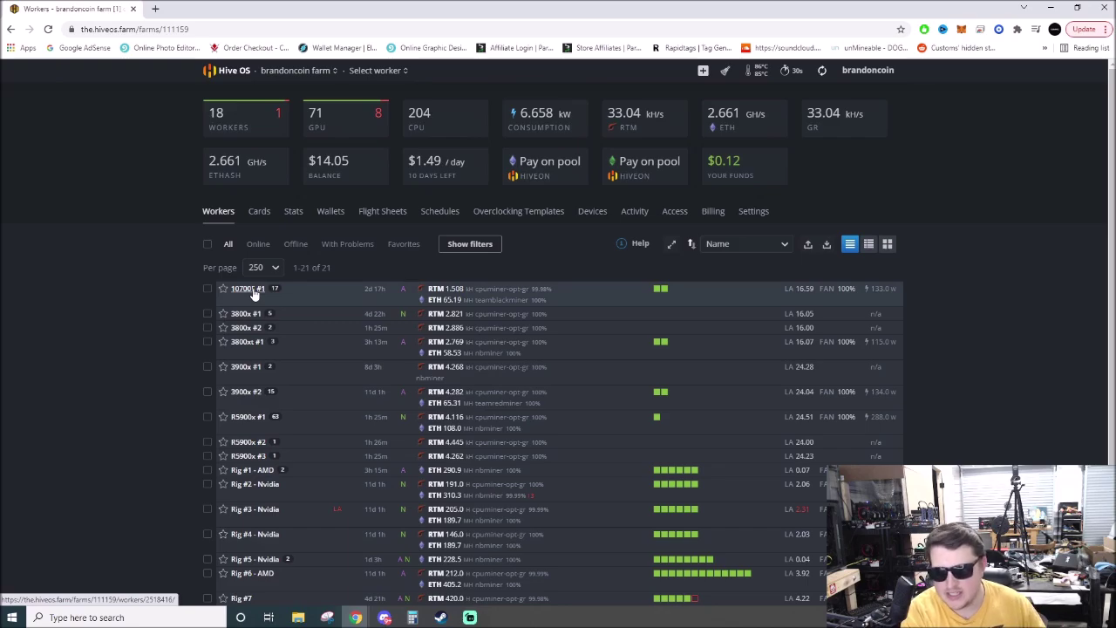
pyautogui.click(234, 73)
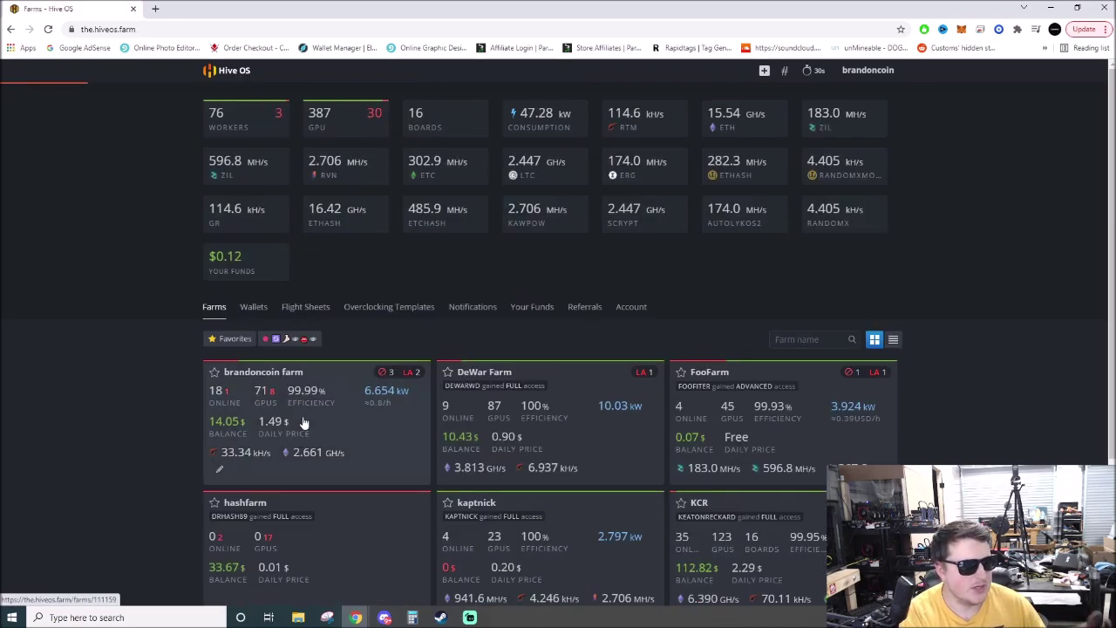
pyautogui.click(766, 71)
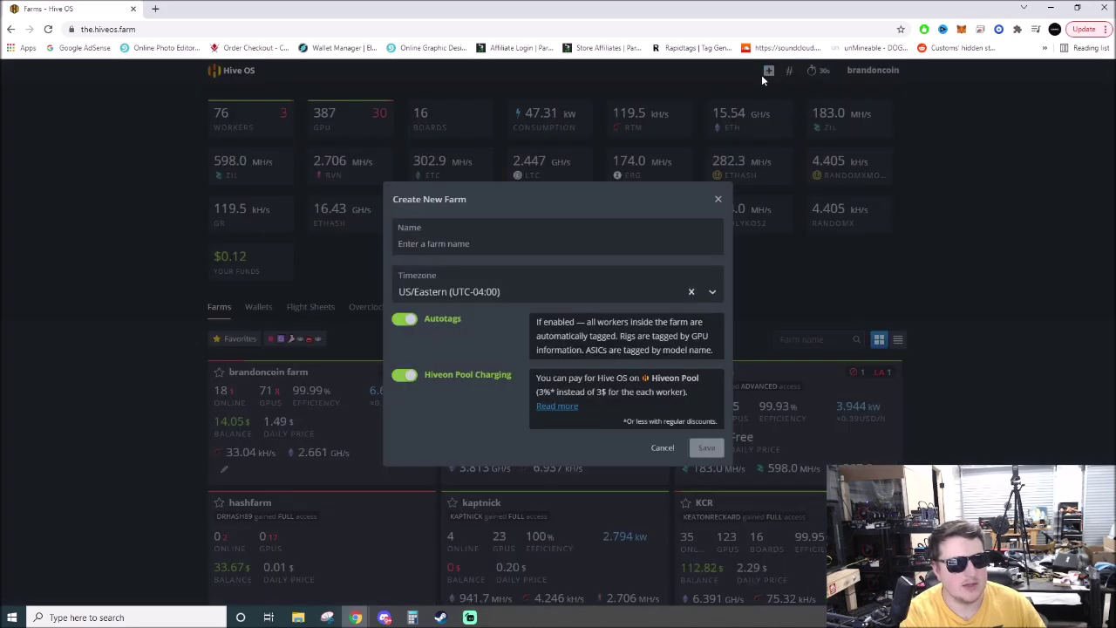
pyautogui.click(716, 201)
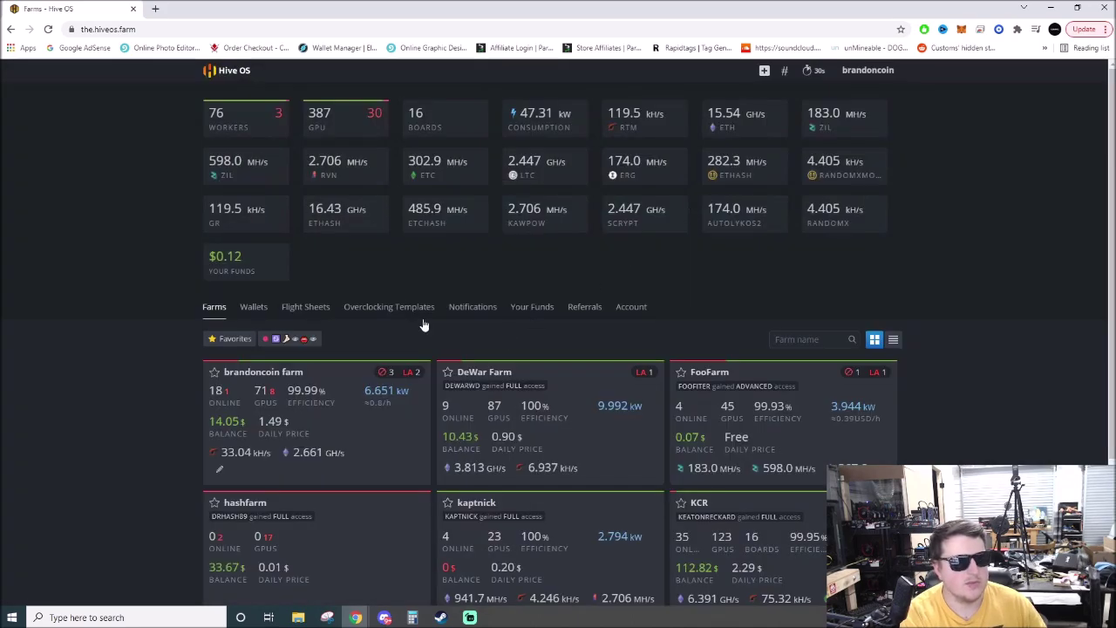
# - In the first farm, start adding a rig worker up to the choice of installation method, and close it without adding one
pyautogui.click(346, 416)
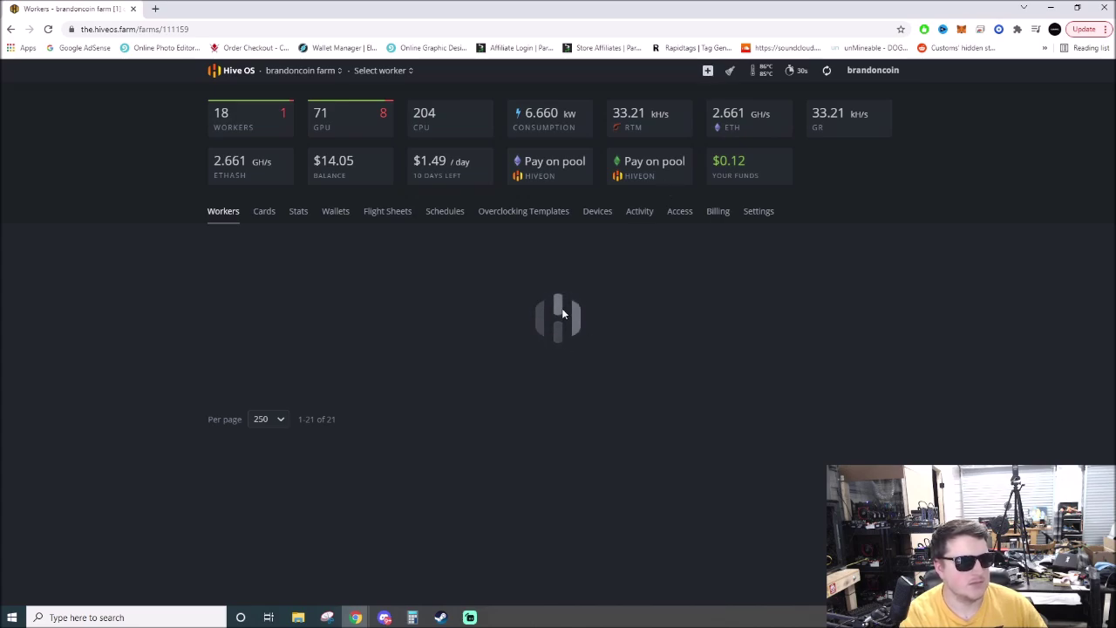
pyautogui.click(707, 70)
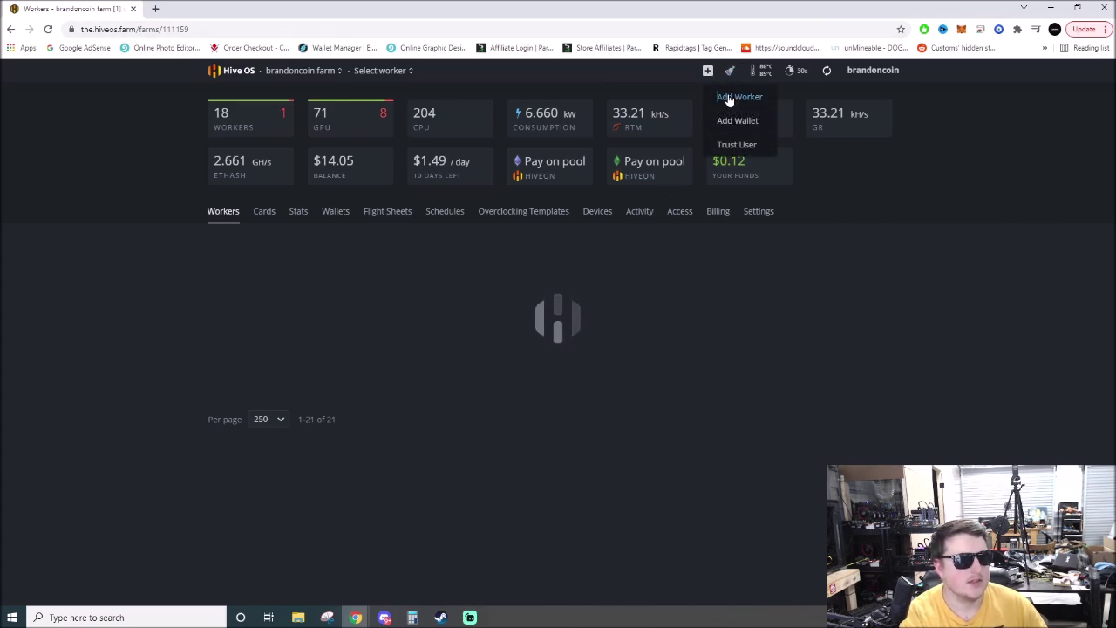
pyautogui.click(731, 98)
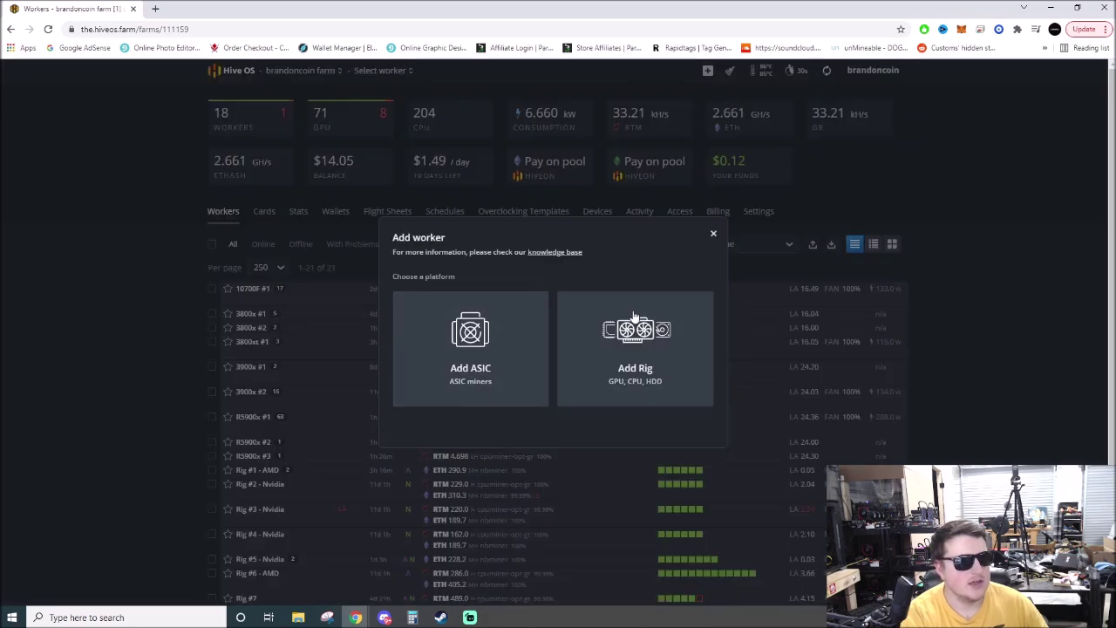
pyautogui.click(626, 371)
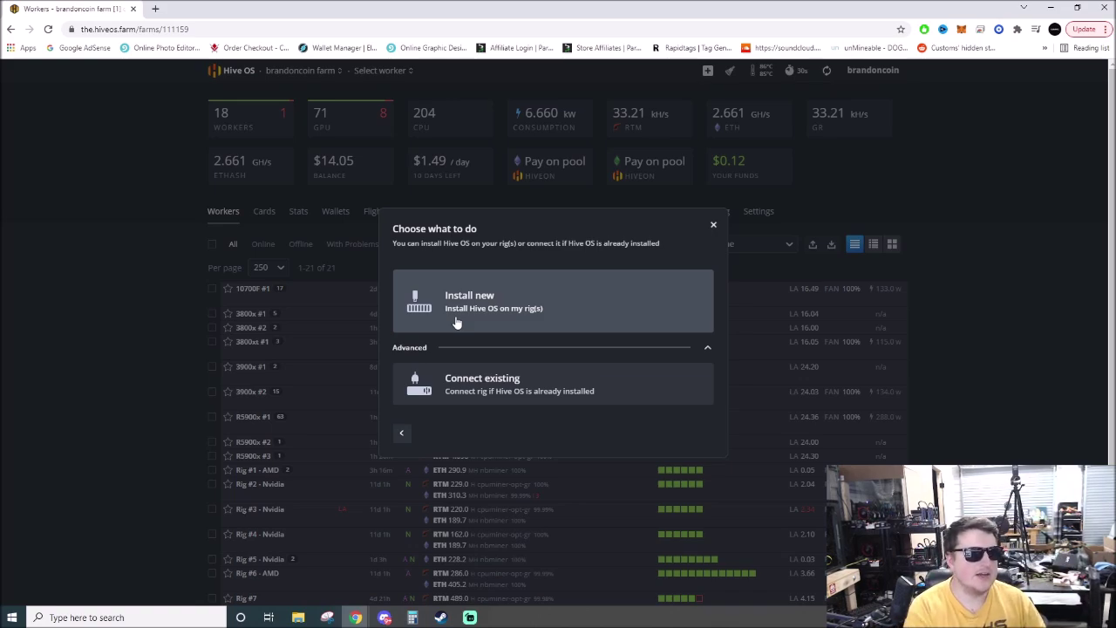
pyautogui.click(713, 225)
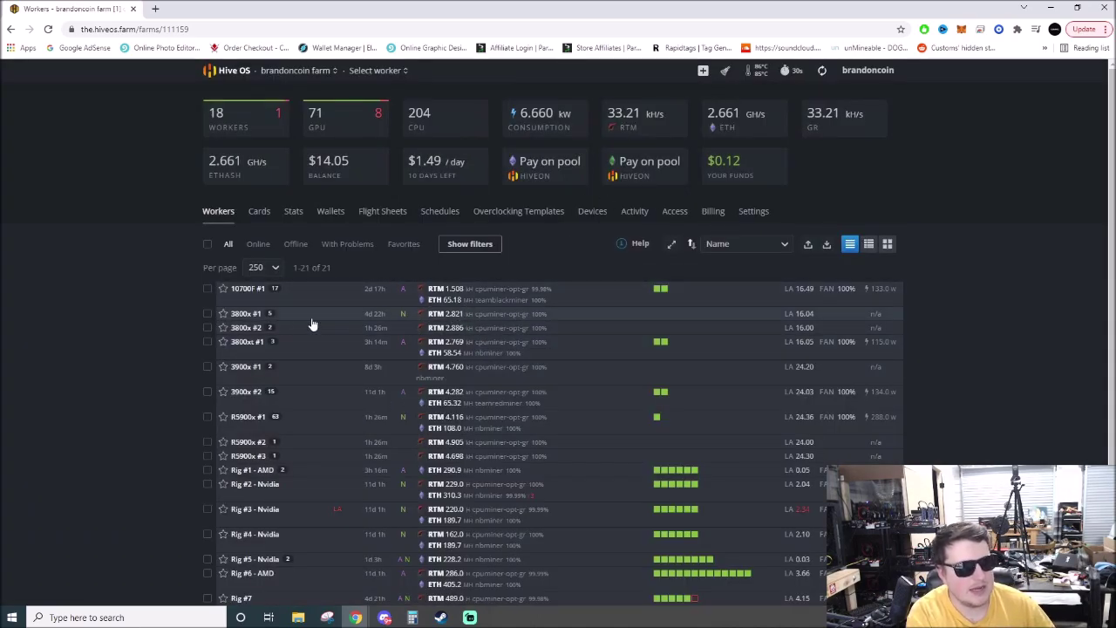
# - Open the flight sheets of worker 3800x #1 and go from there to the farm's flight sheet management page
pyautogui.click(247, 314)
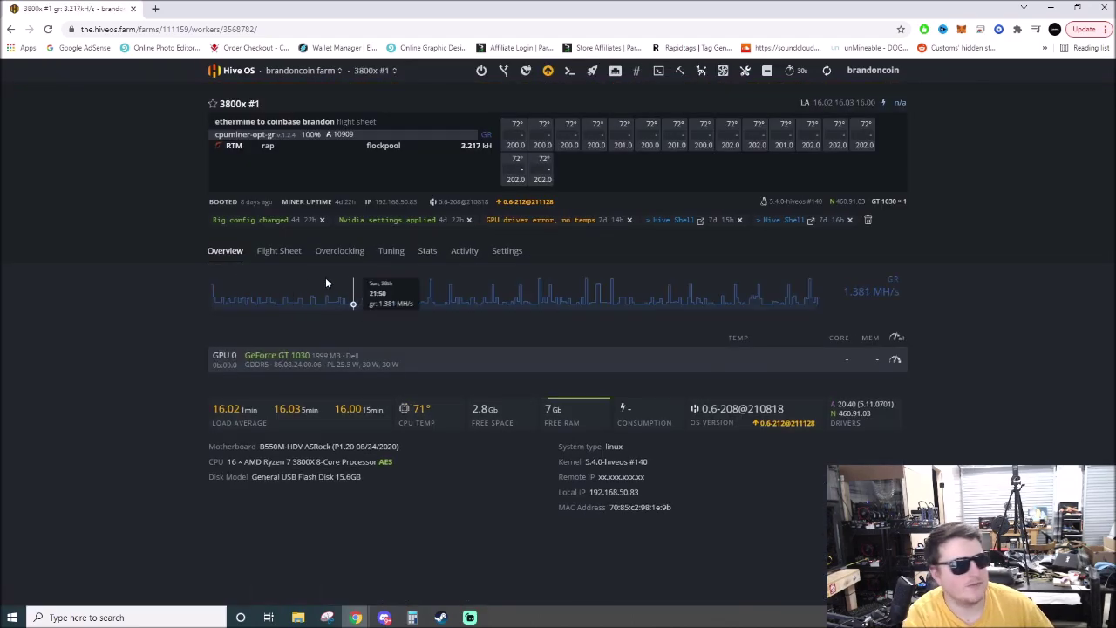
pyautogui.click(266, 256)
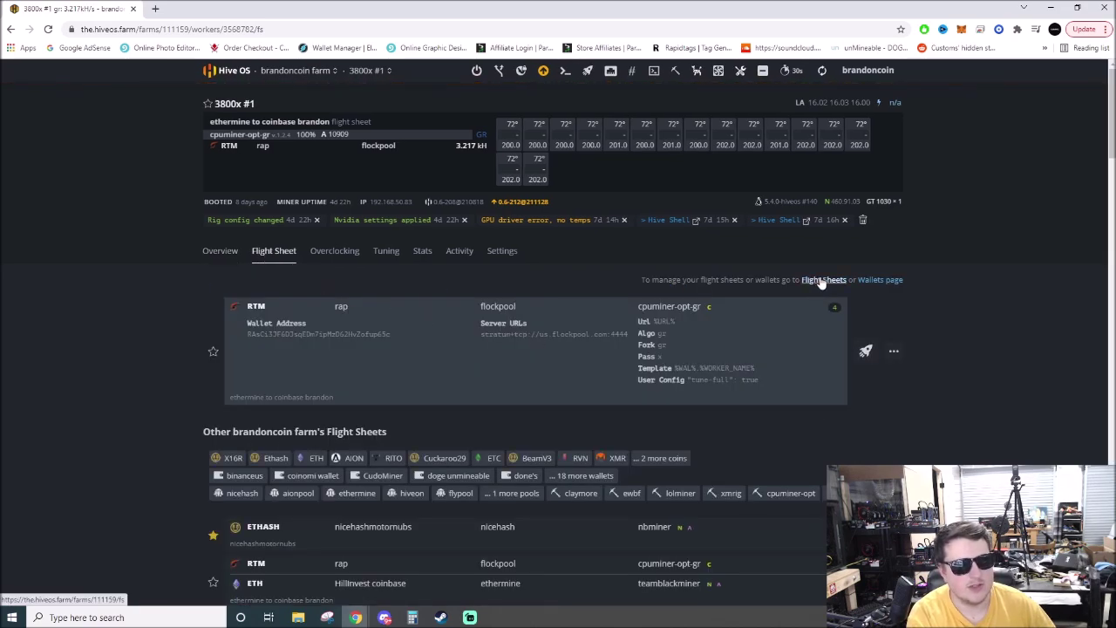
pyautogui.click(812, 280)
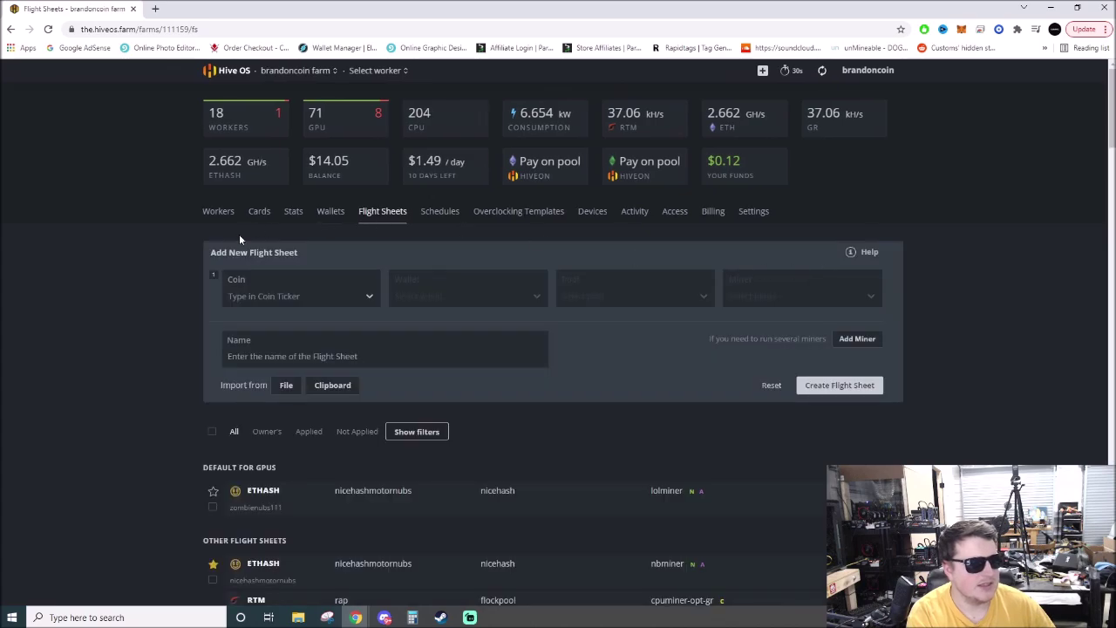
# - Choose RTM as the coin for the new flight sheet
pyautogui.click(329, 297)
pyautogui.write('et')
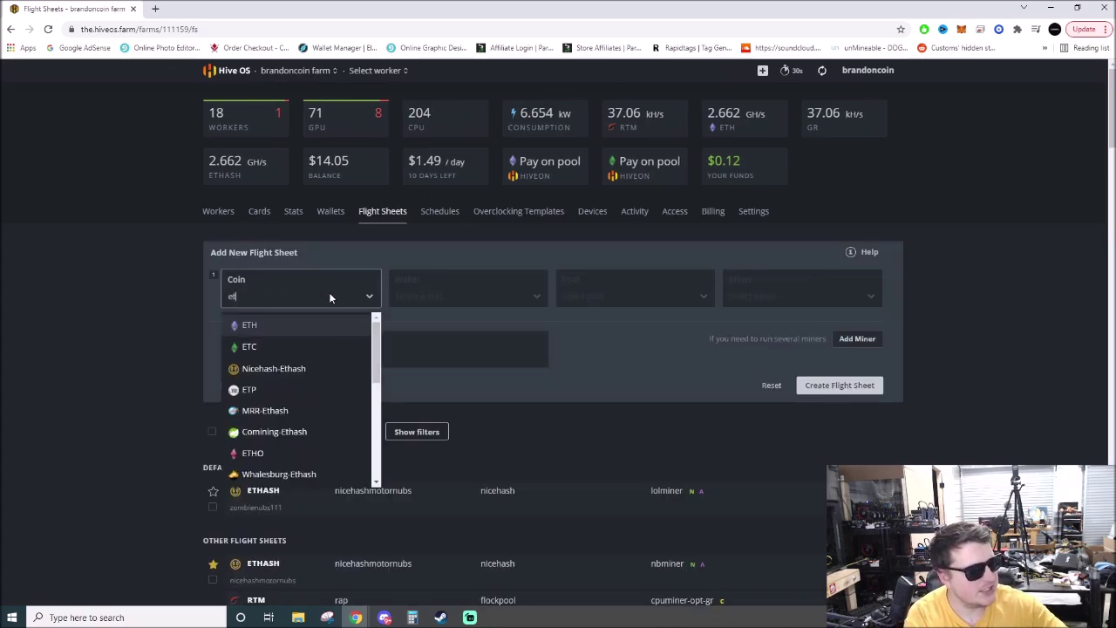
pyautogui.press('BackSpace')
pyautogui.press('BackSpace')
pyautogui.write('rt')
pyautogui.click(295, 328)
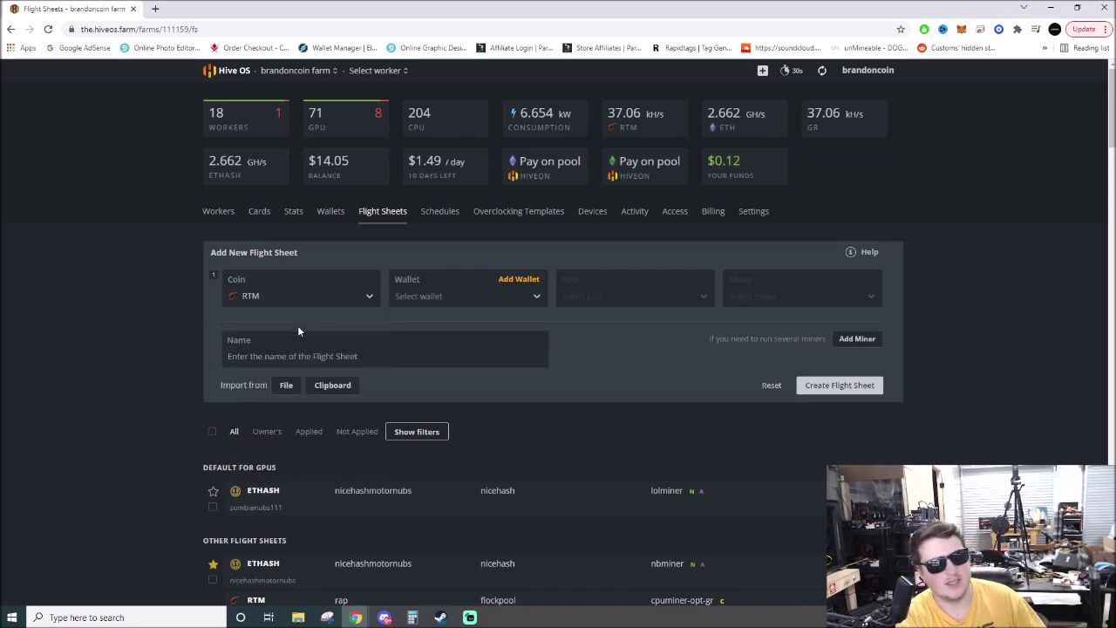
# - Open the form for adding a new RTM wallet and close it without creating one
pyautogui.click(522, 280)
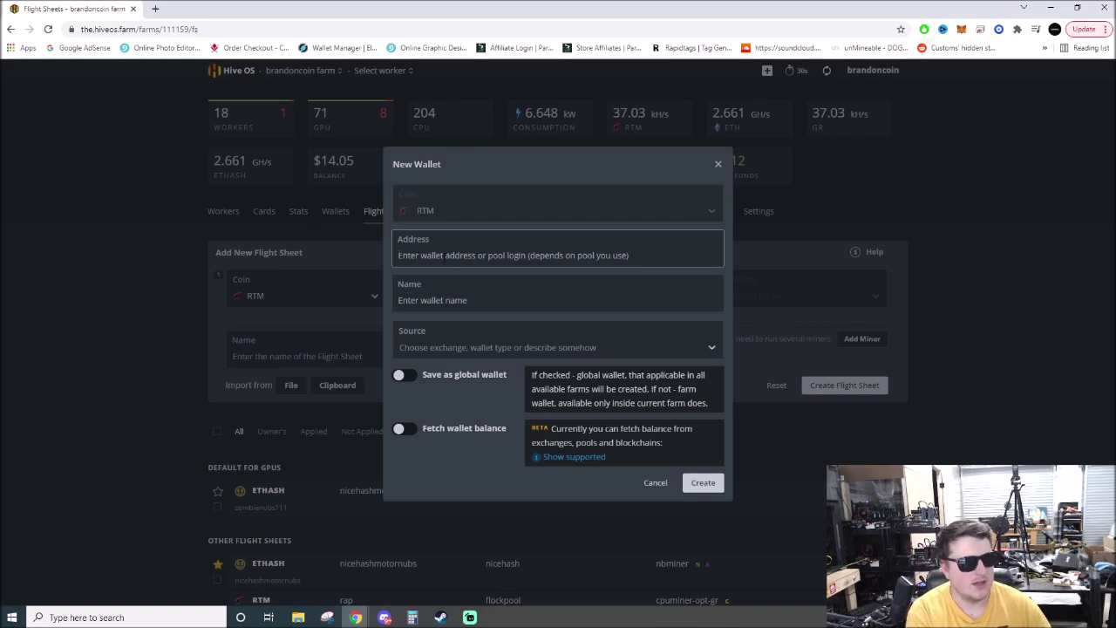
pyautogui.click(440, 300)
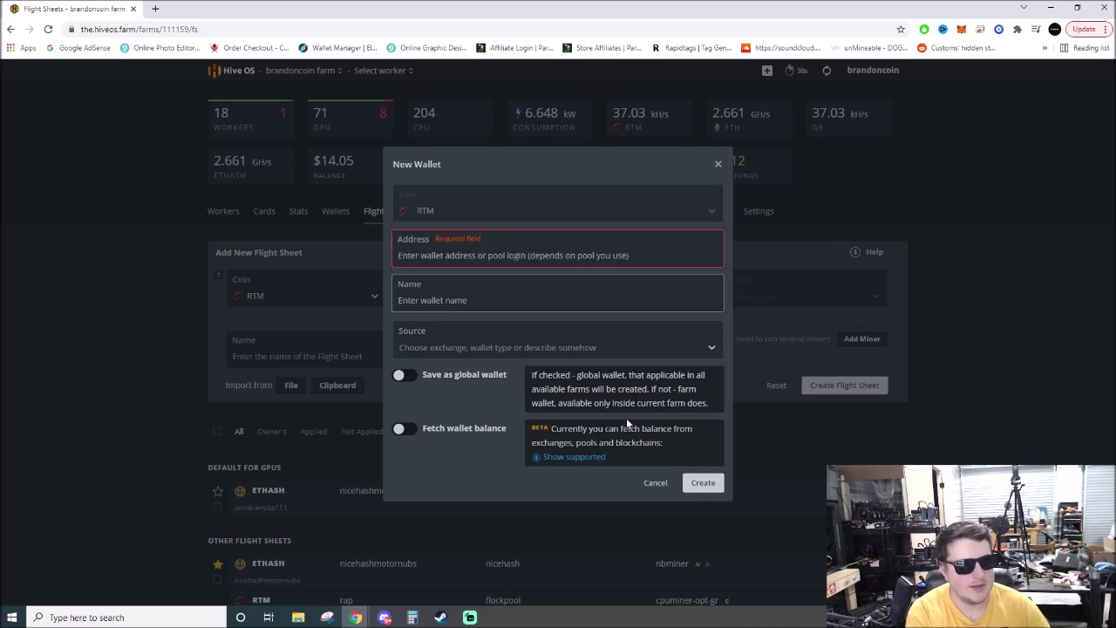
pyautogui.click(717, 165)
# - Complete the new flight sheet's mining setup with wallet rap, pool rplant on the North America server, and miner cpuminer-opt
pyautogui.click(528, 296)
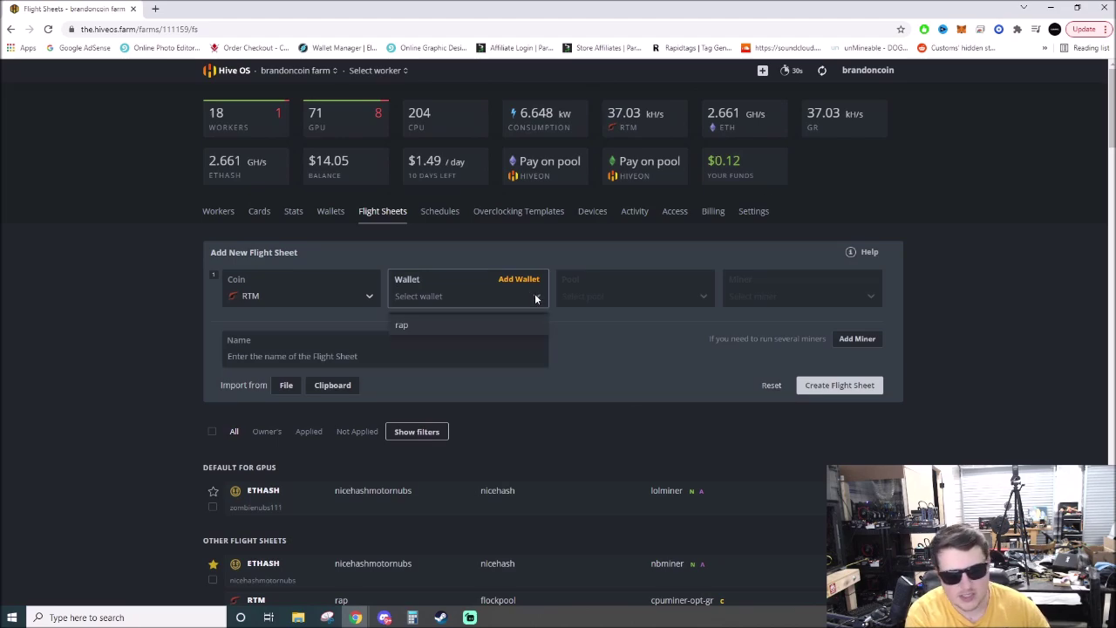
pyautogui.click(410, 324)
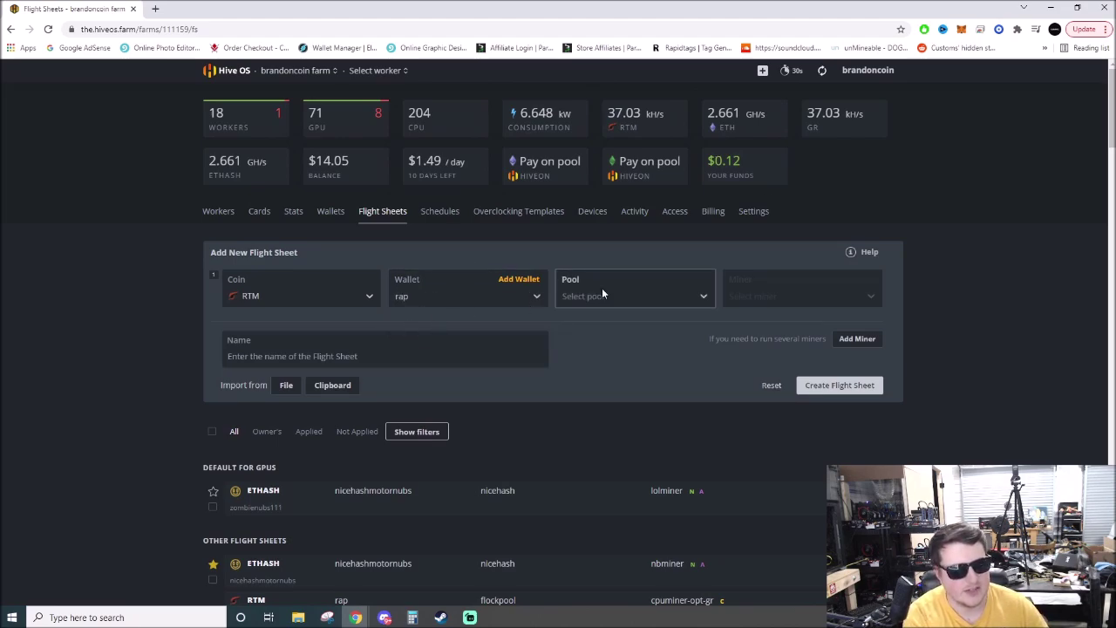
pyautogui.click(653, 297)
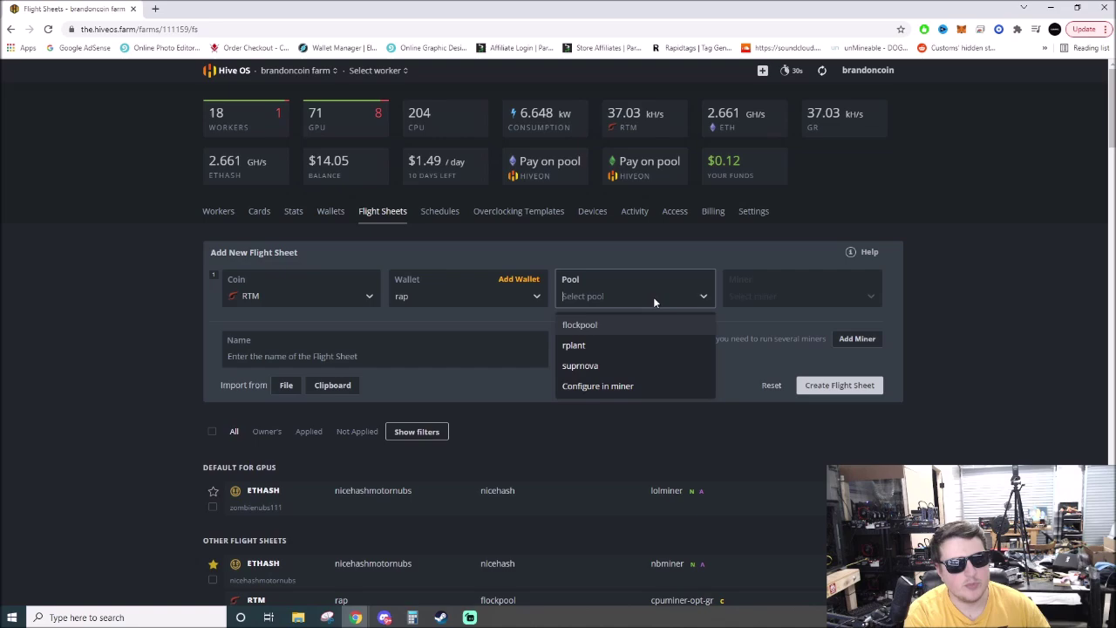
pyautogui.click(601, 347)
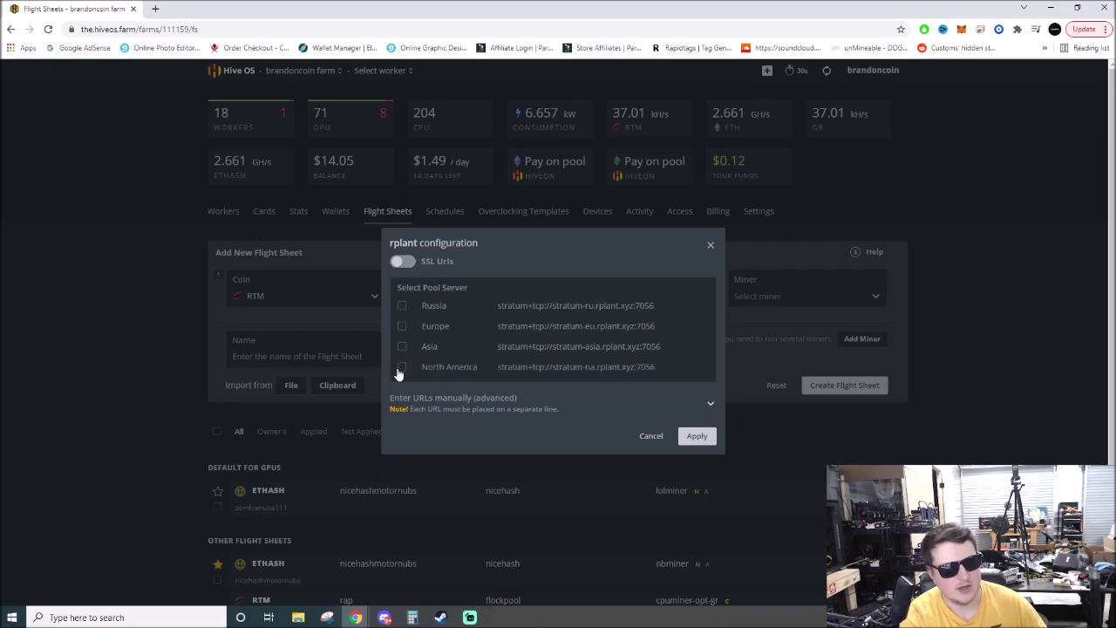
pyautogui.click(401, 367)
pyautogui.click(694, 440)
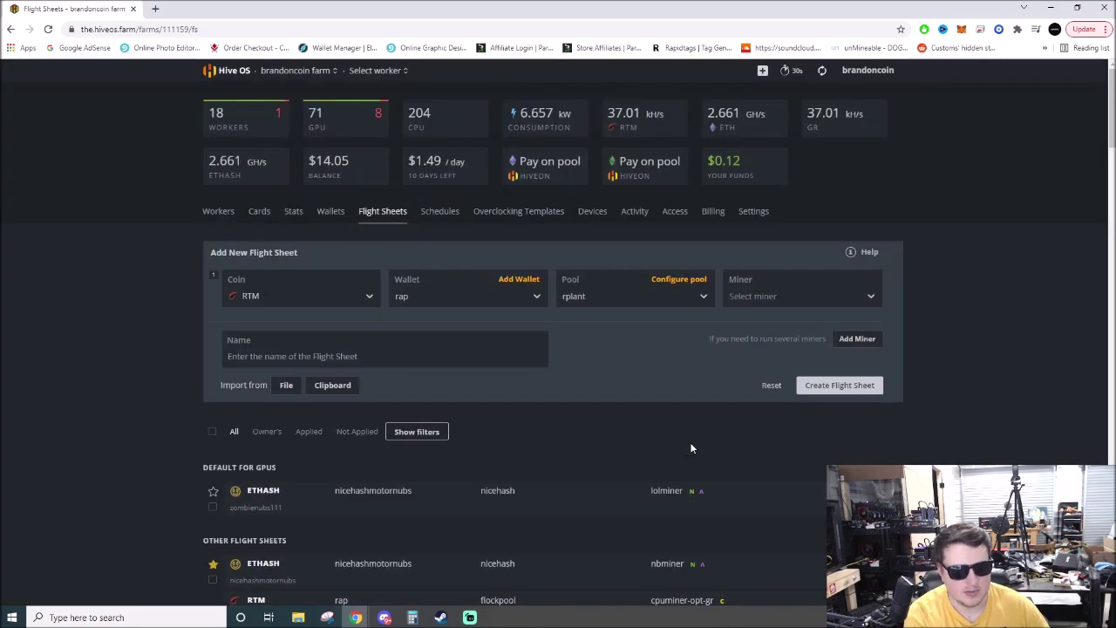
pyautogui.click(783, 295)
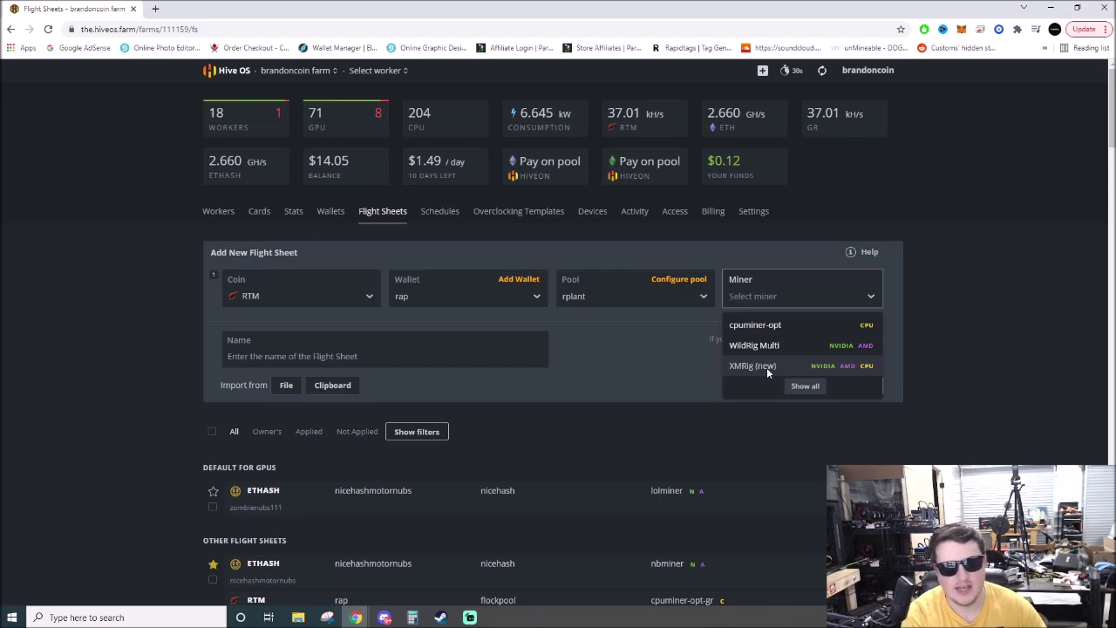
pyautogui.click(794, 322)
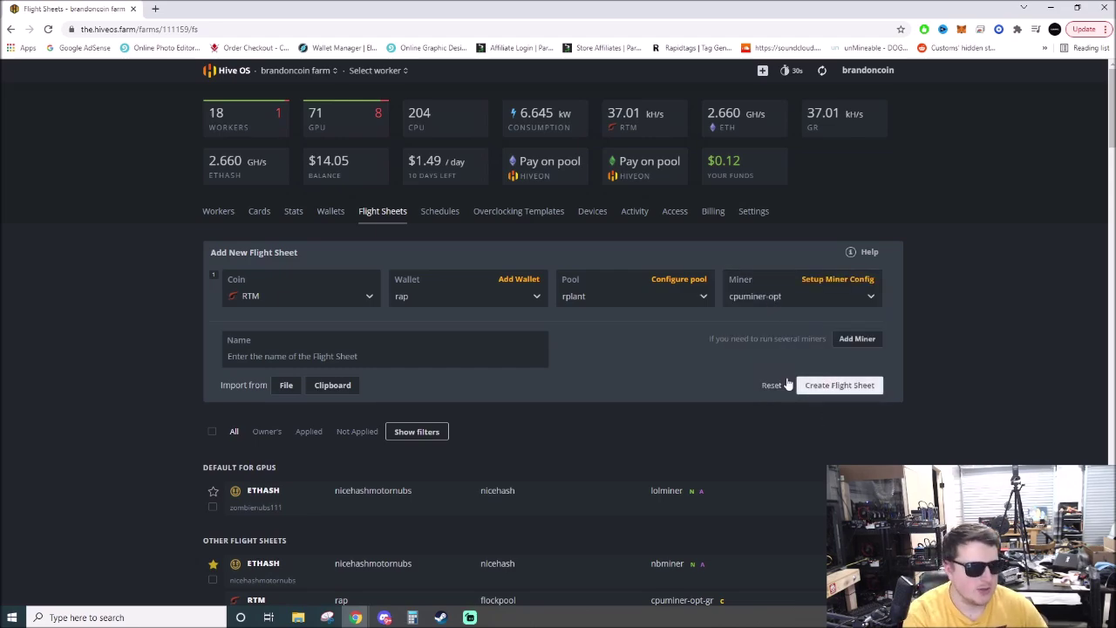
# - Examine the flight sheets available to worker 3800x #1 and the RTM hashrate in its overview
pyautogui.click(219, 211)
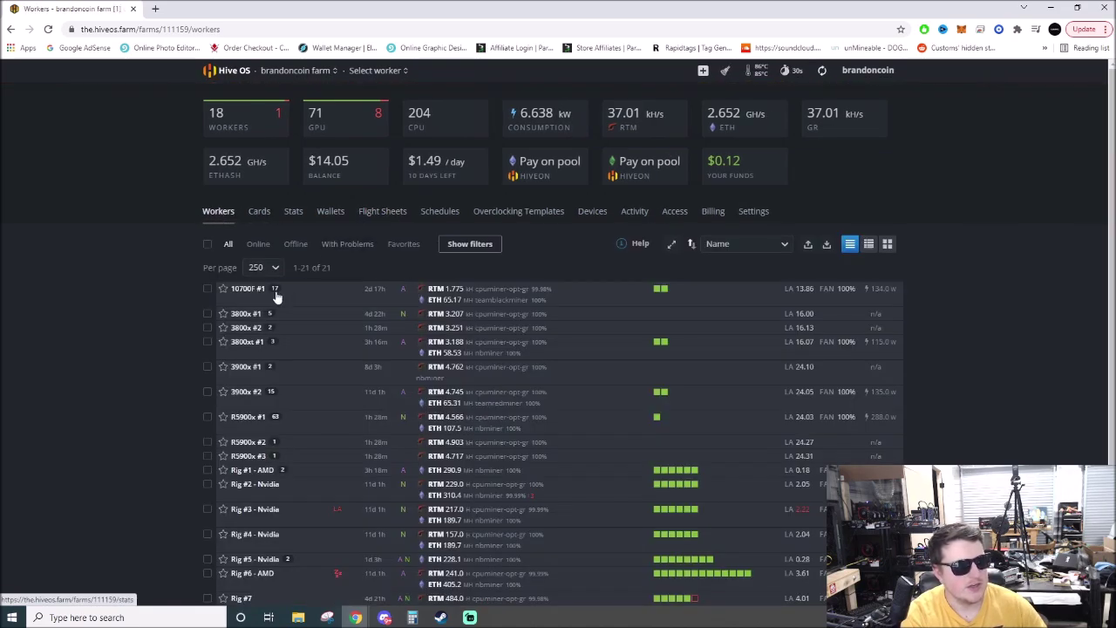
pyautogui.click(239, 317)
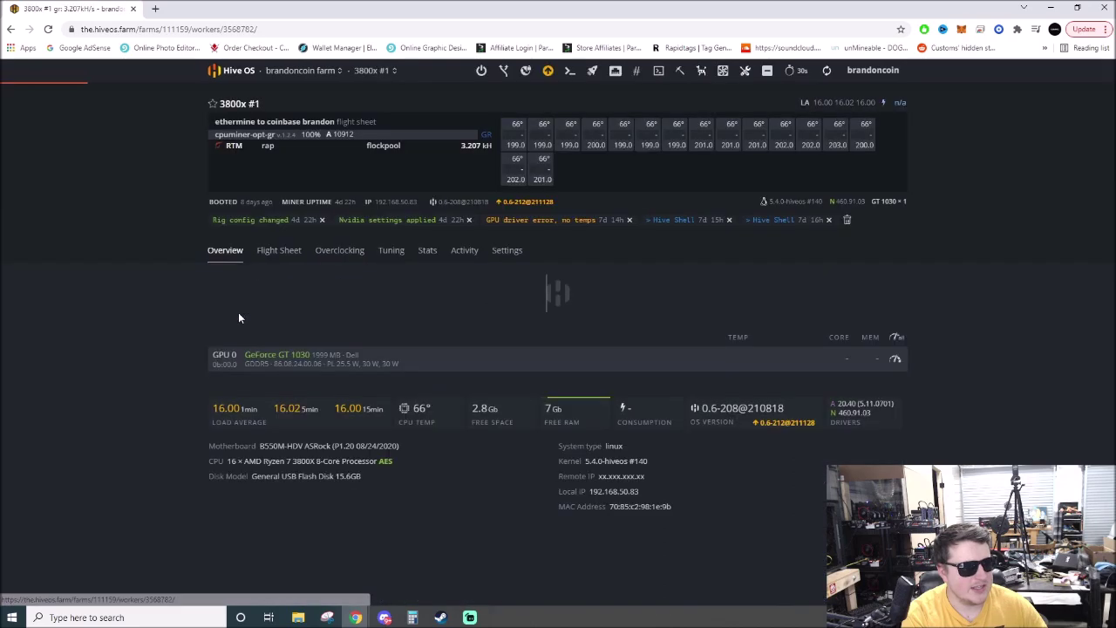
pyautogui.click(276, 251)
pyautogui.scroll(-2, 376, 407)
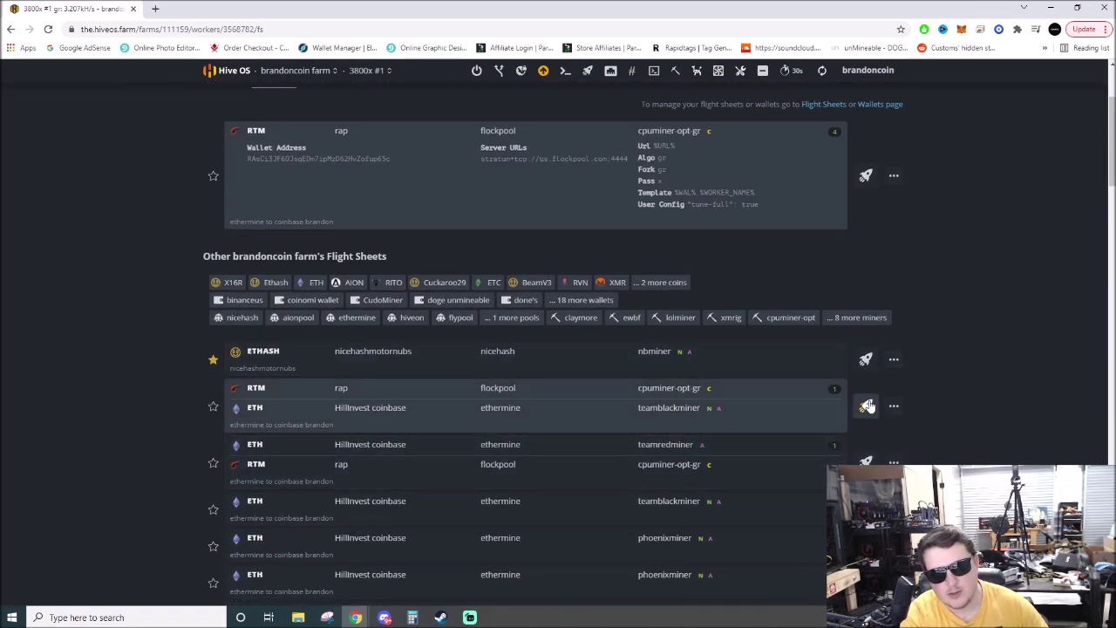
pyautogui.click(865, 408)
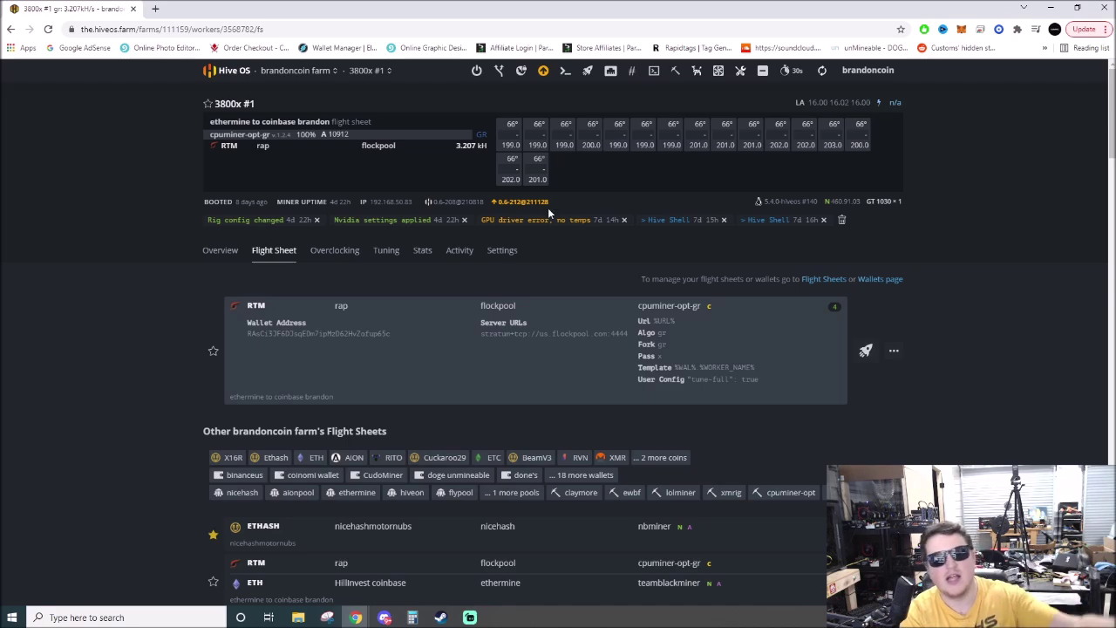
pyautogui.click(224, 250)
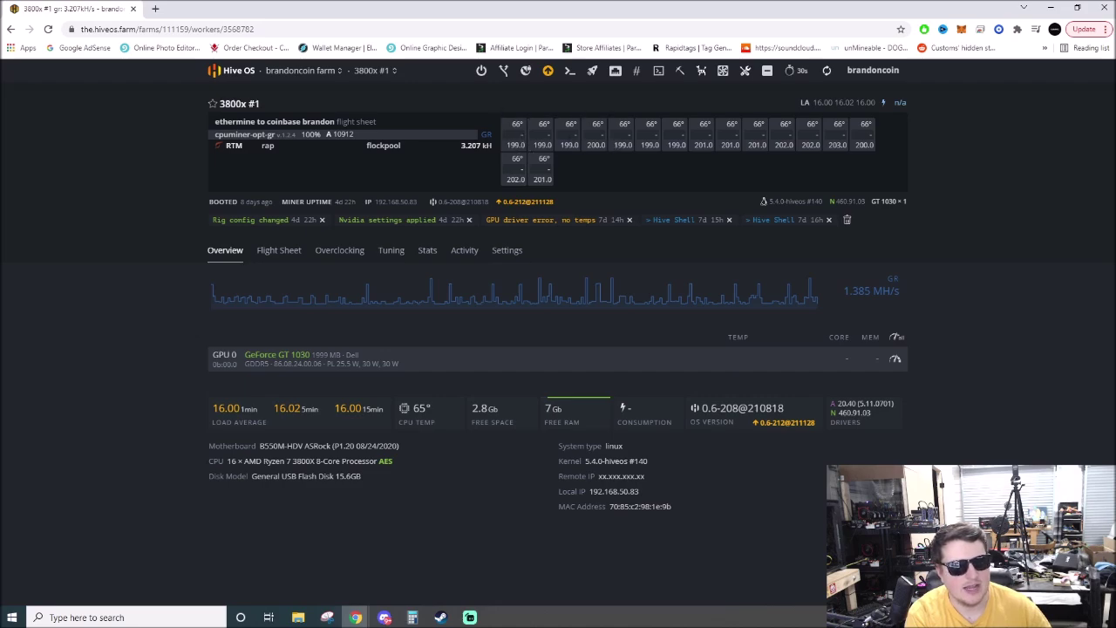
pyautogui.moveTo(458, 145); pyautogui.dragTo(483, 145)
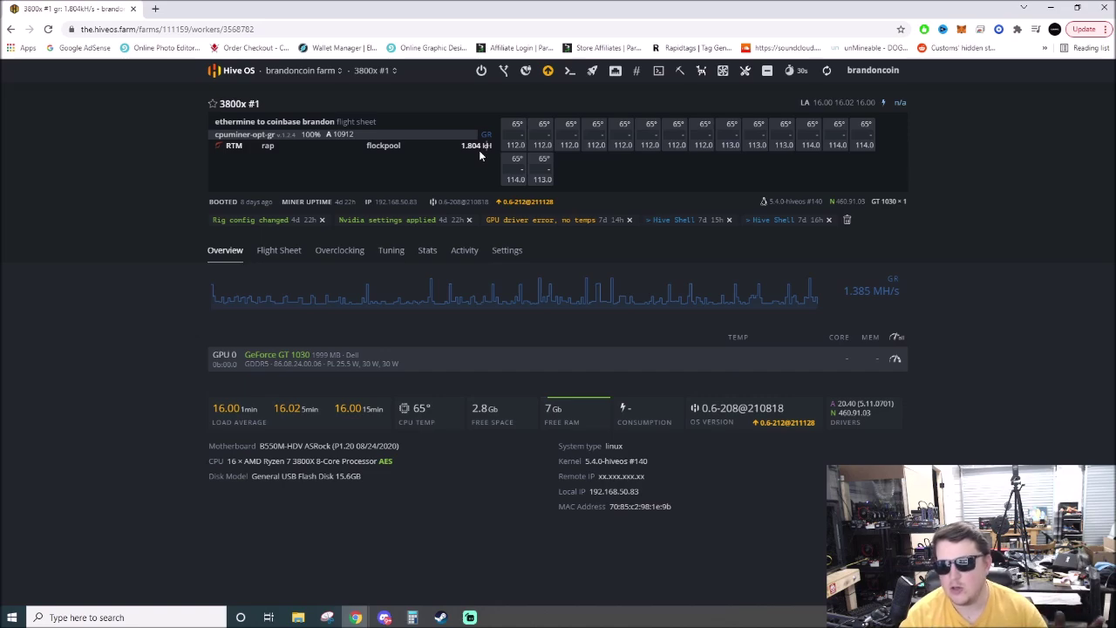
# - Start a Hive Shell session on worker 3800x #1 and run the miner command in it to show the miner's output
pyautogui.click(658, 73)
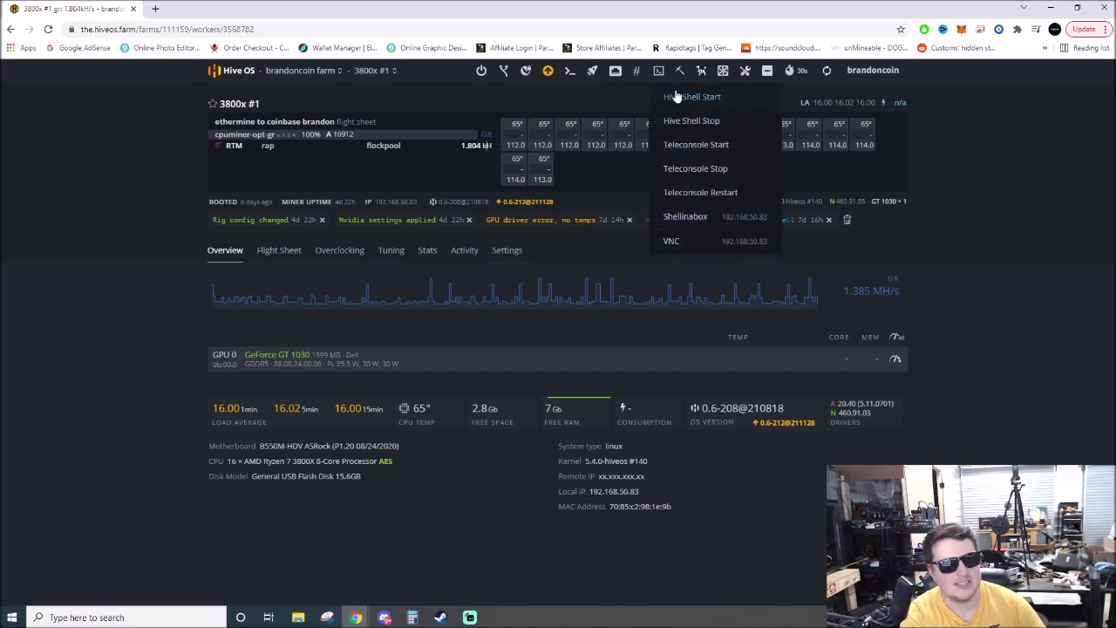
pyautogui.click(677, 100)
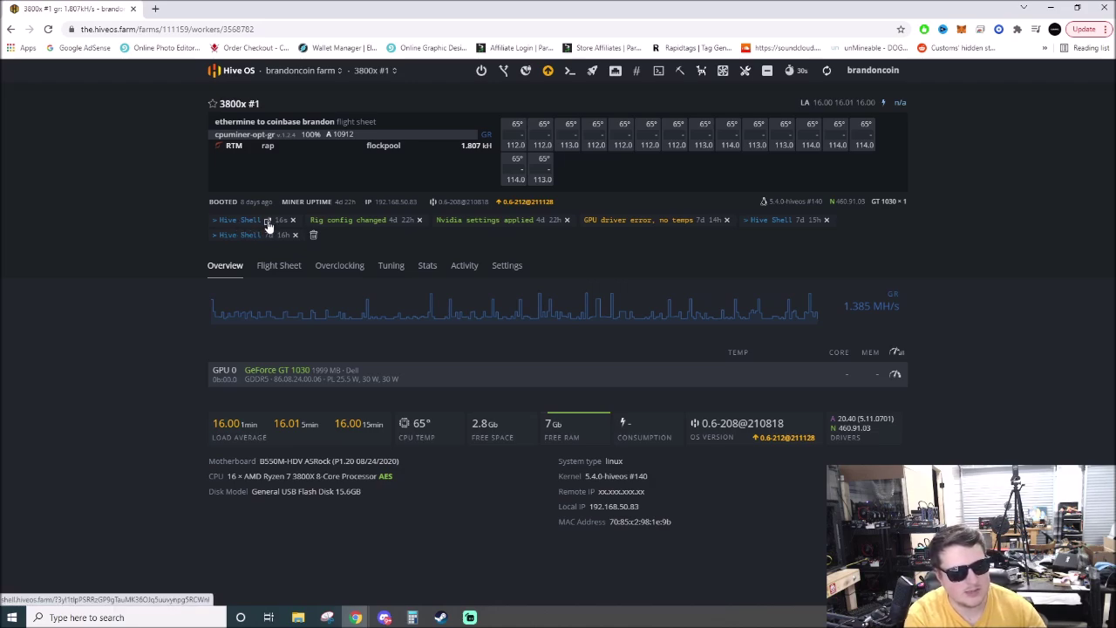
pyautogui.click(268, 224)
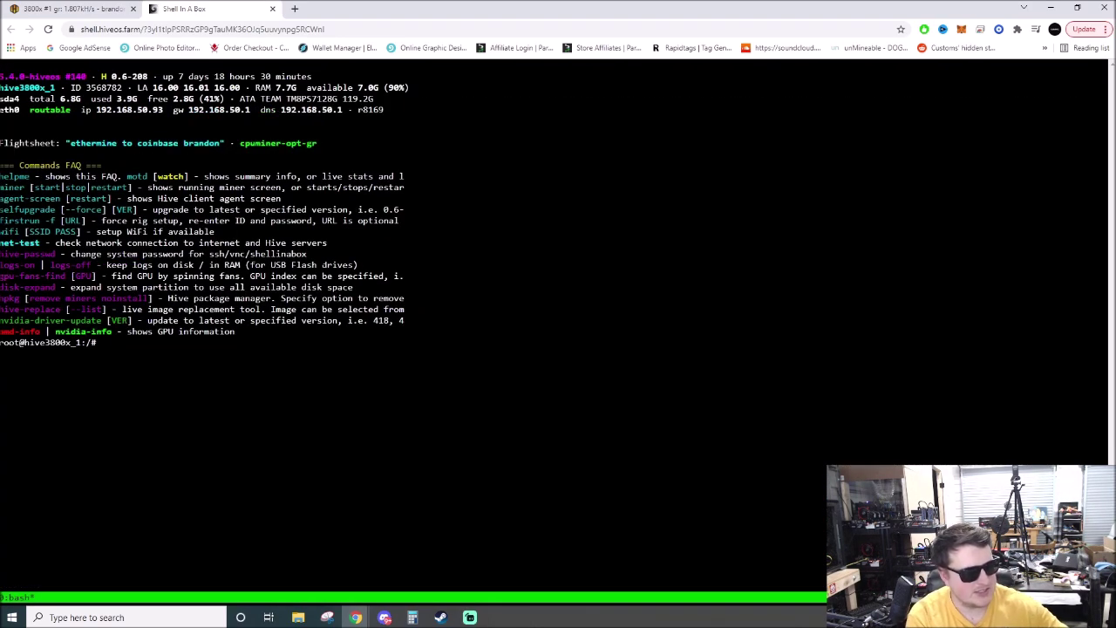
pyautogui.write('miner')
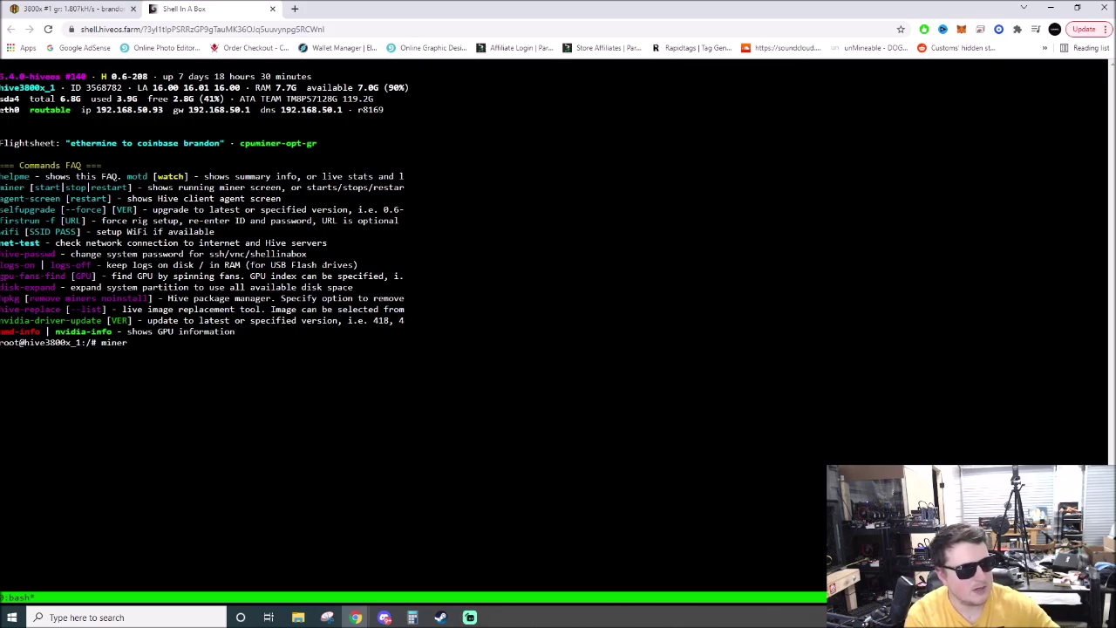
pyautogui.press('Return')
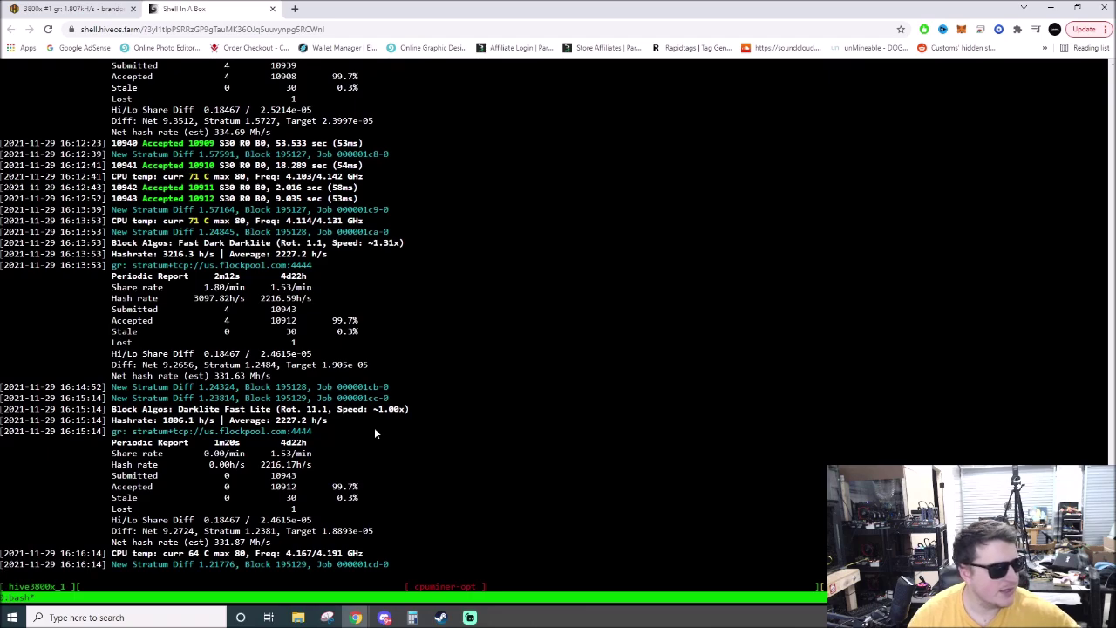
# - Close the Hive Shell session and dismiss the remote shell start message on worker 3800x #1
pyautogui.hotkey('ctrl', 'a')
pyautogui.hotkey('ctrl', 'a')
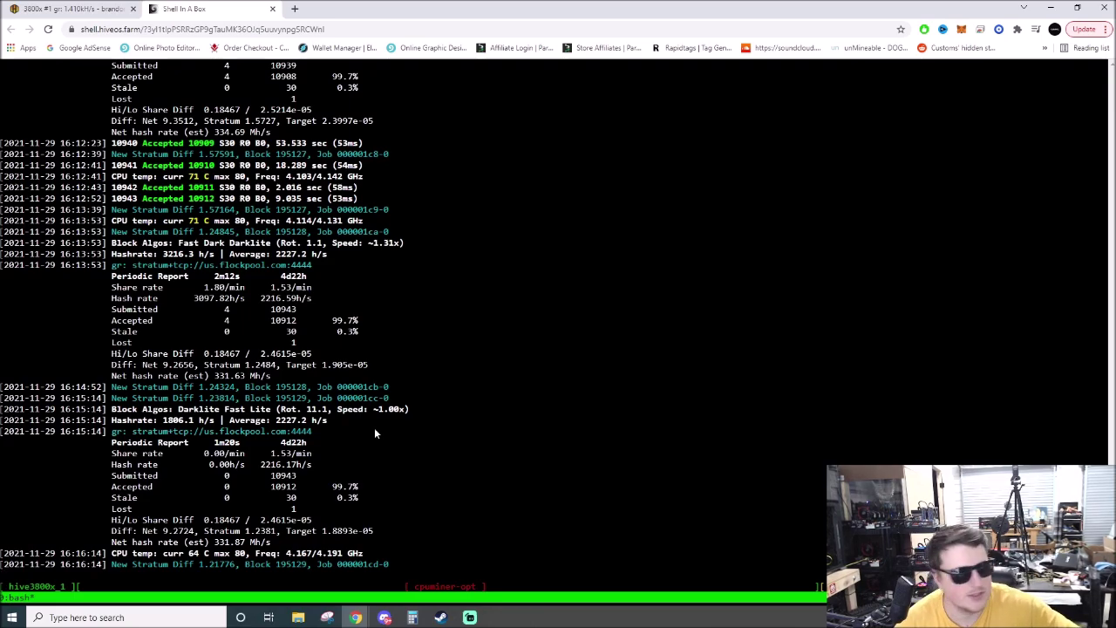
pyautogui.click(272, 9)
pyautogui.click(613, 96)
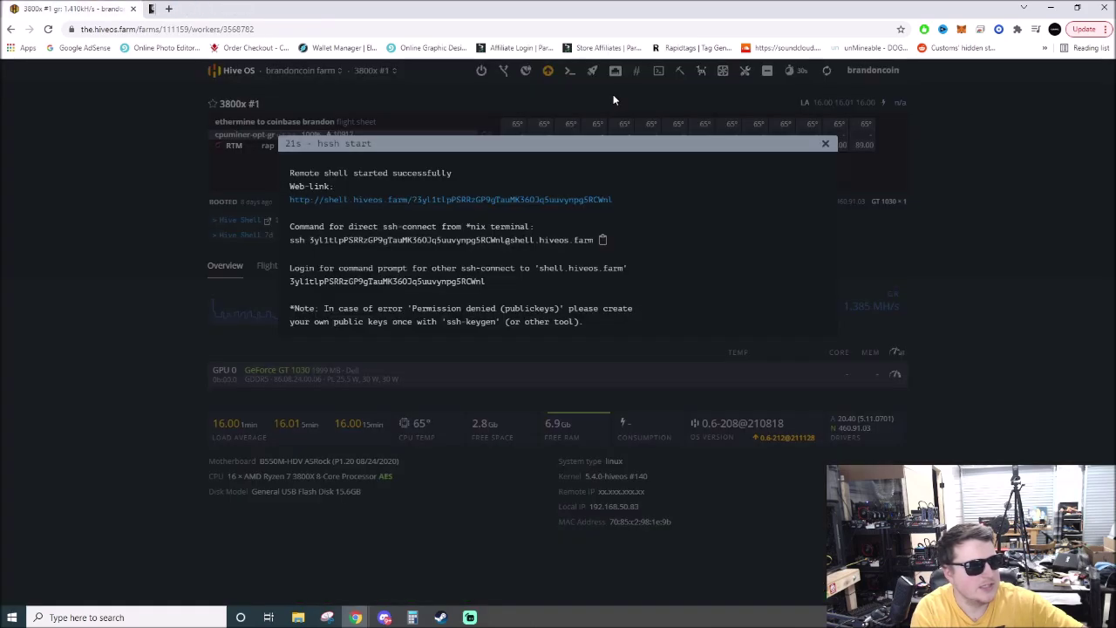
pyautogui.click(826, 144)
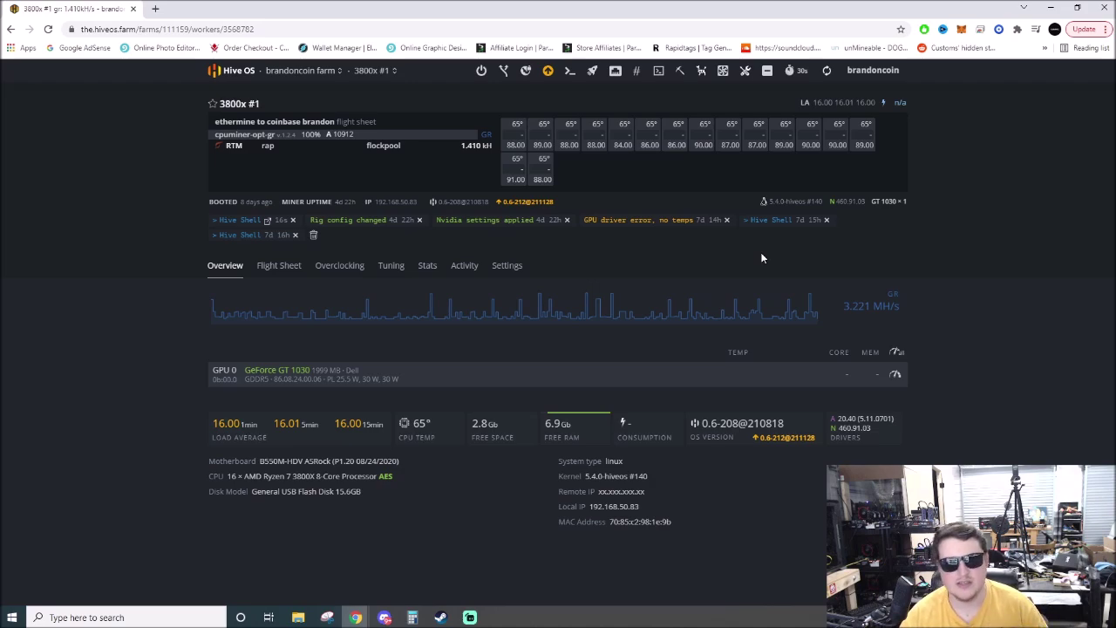
# - Open flockpool.com in a new browser tab and look up the mining statistics for the saved Raptoreum miner address
pyautogui.click(156, 9)
pyautogui.write('flo')
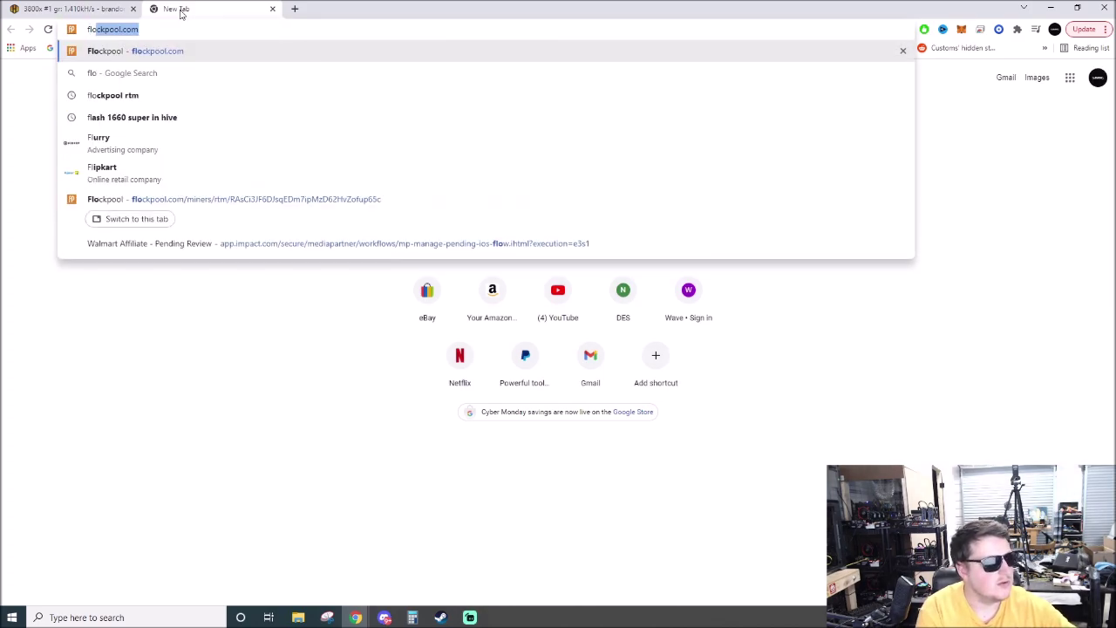
pyautogui.press('Return')
pyautogui.click(403, 231)
pyautogui.moveTo(339, 233); pyautogui.dragTo(640, 249)
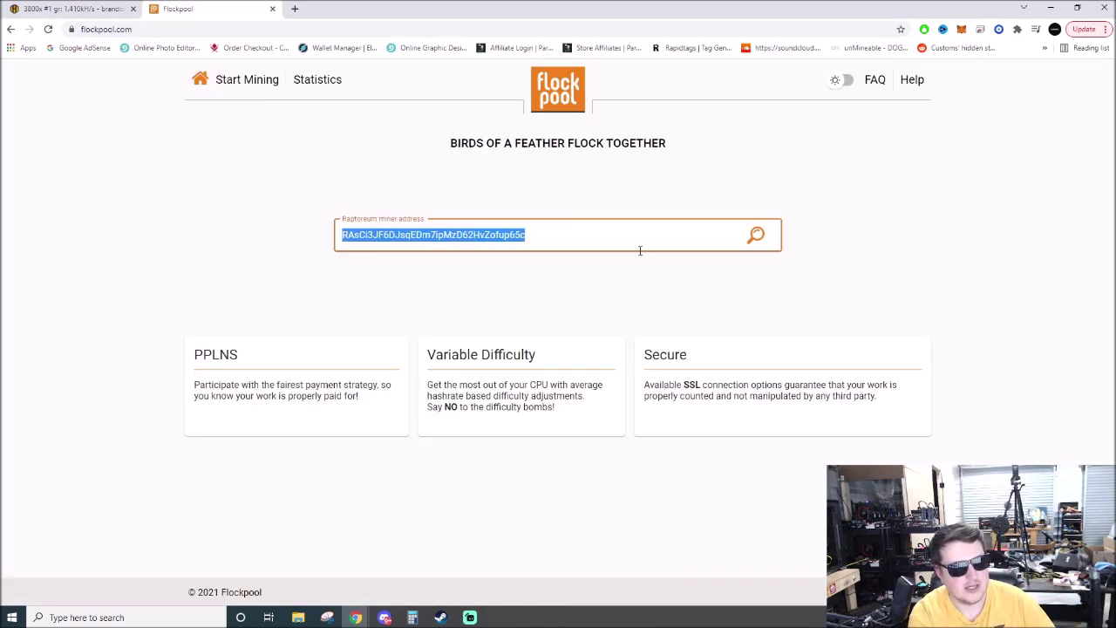
pyautogui.click(757, 237)
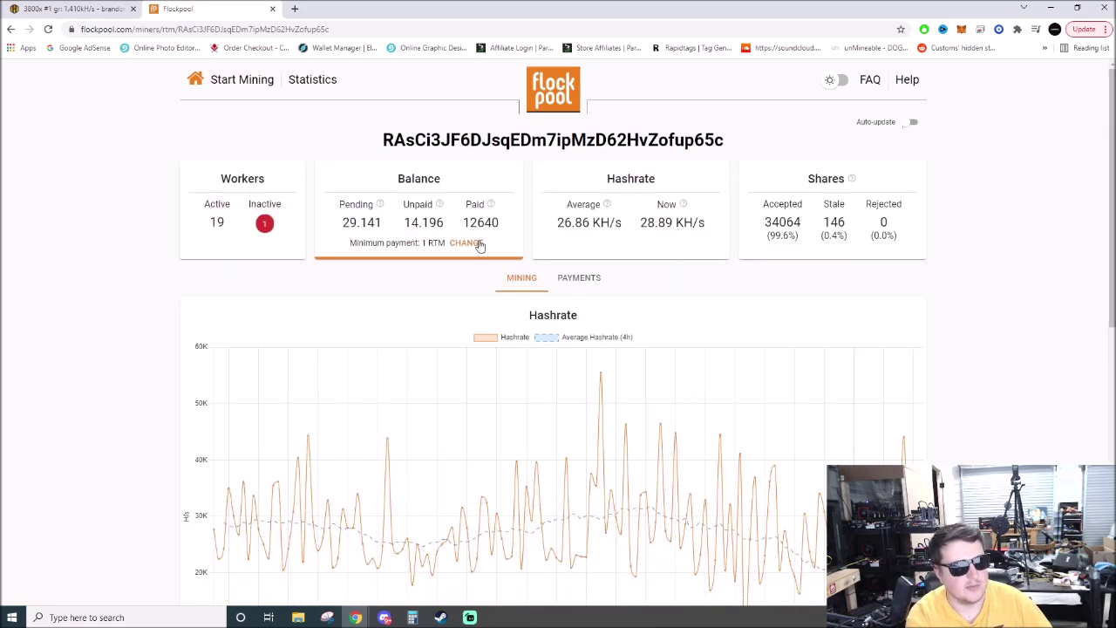
# - Examine the miner's overall hashrate, and compare average and current hashrates in the workers list, including worker 10700F_1
pyautogui.moveTo(647, 222); pyautogui.dragTo(665, 253)
pyautogui.scroll(-7, 665, 253)
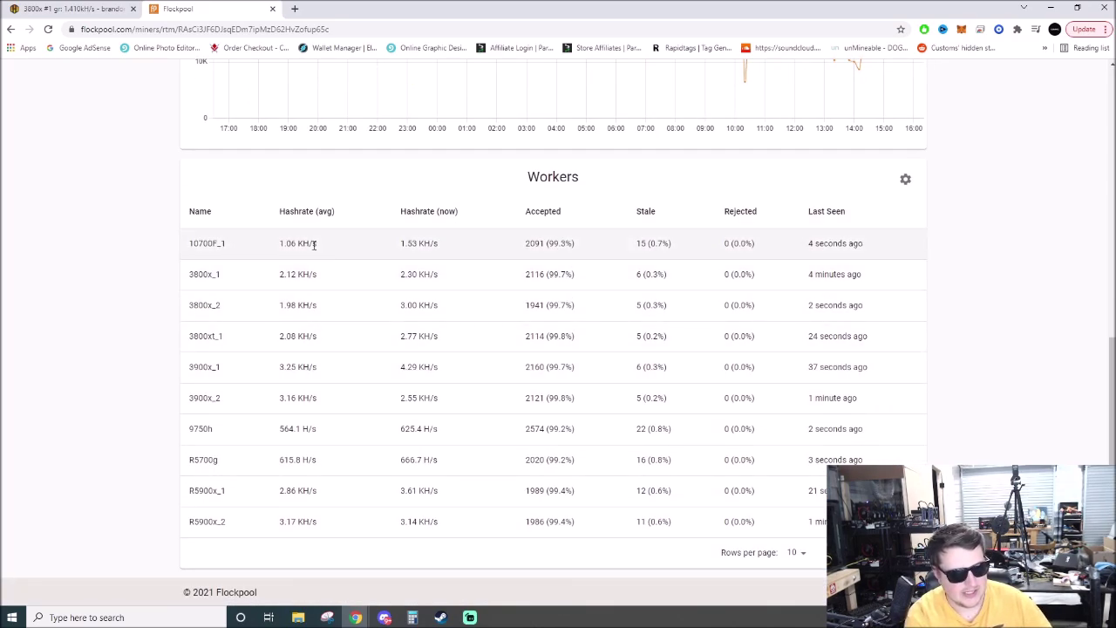
pyautogui.moveTo(277, 246); pyautogui.dragTo(322, 249)
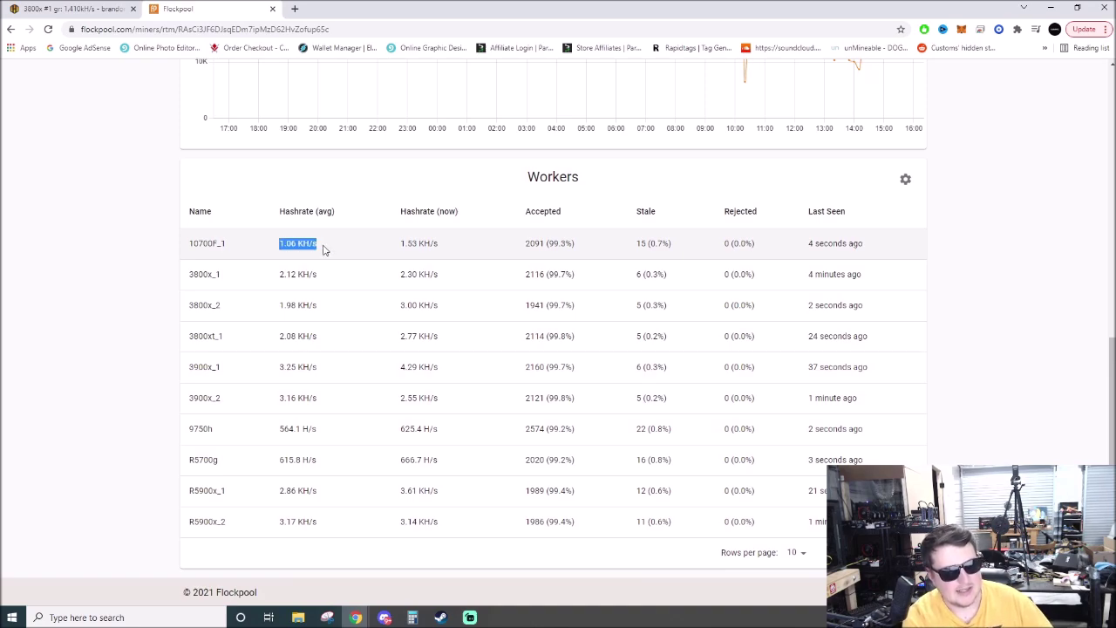
pyautogui.click(322, 289)
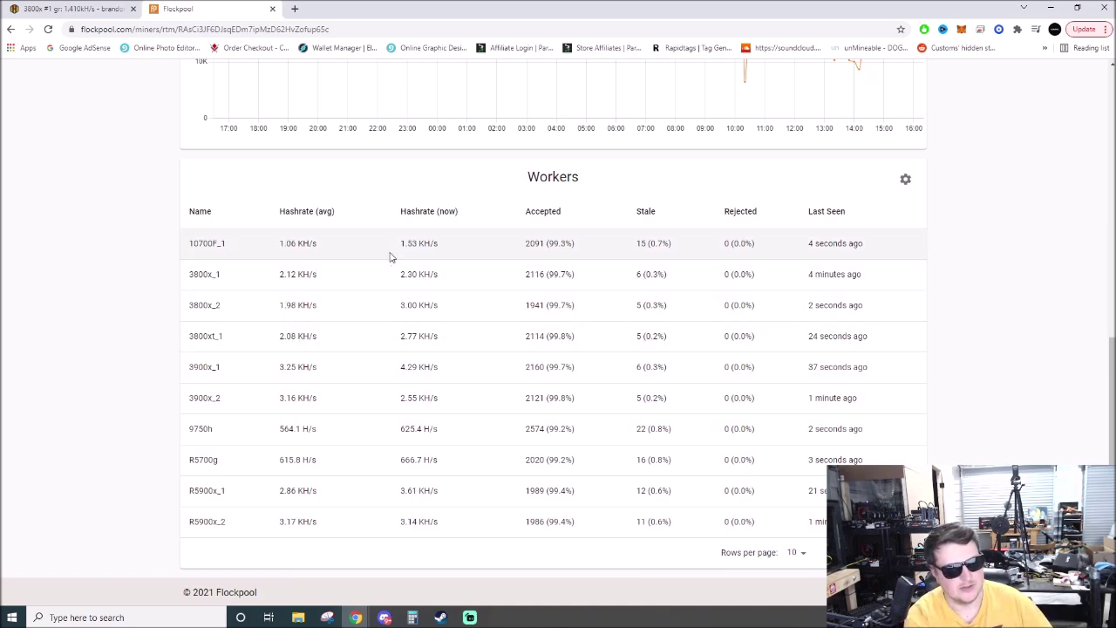
pyautogui.moveTo(412, 243); pyautogui.dragTo(438, 250)
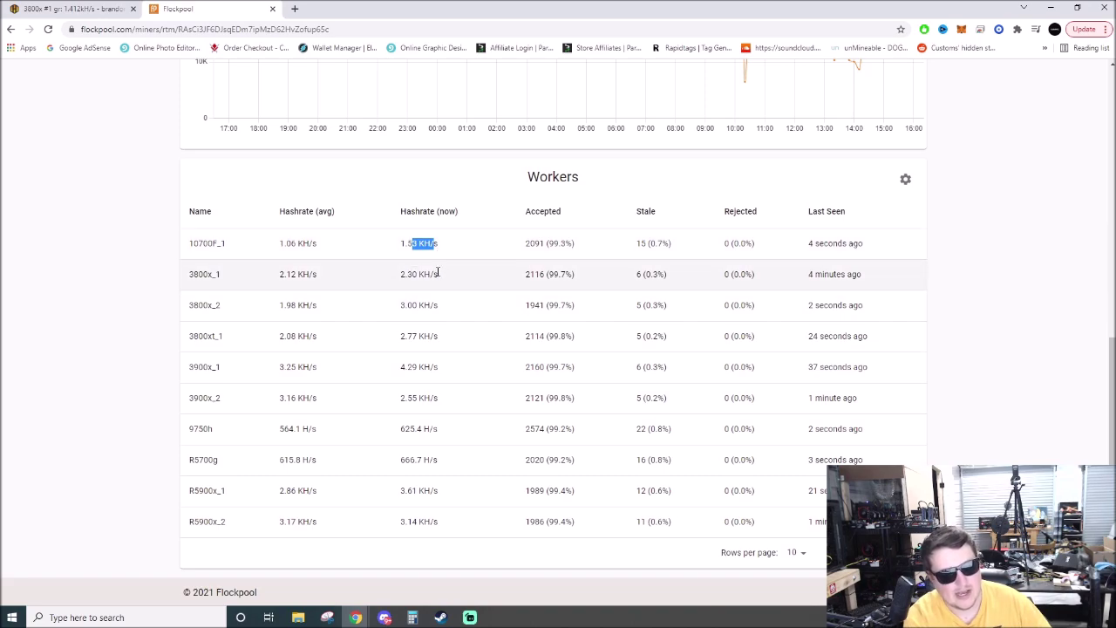